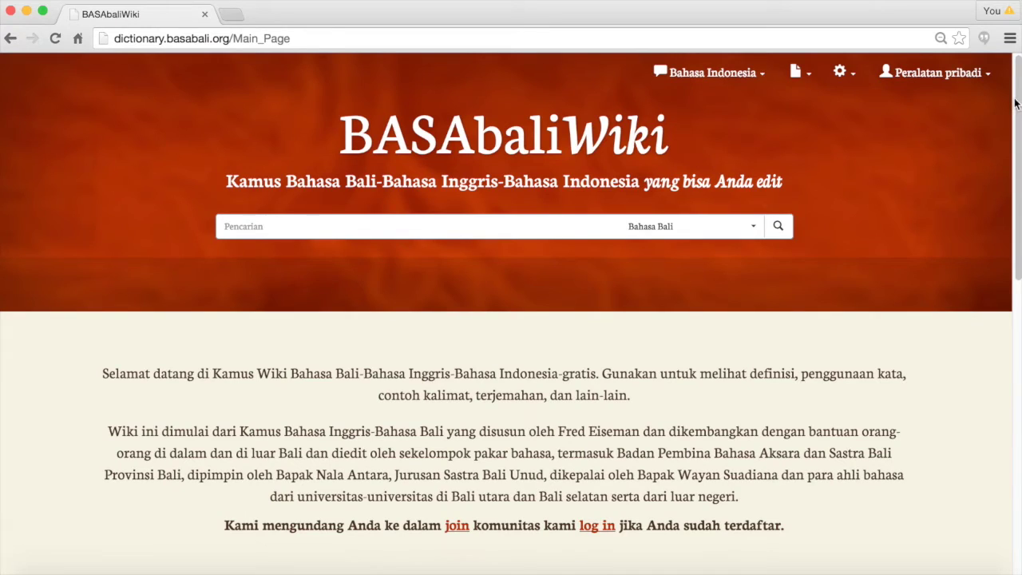
# - Look through the main page's interface language, page and tools options
pyautogui.moveTo(1015, 98); pyautogui.dragTo(1019, 59)
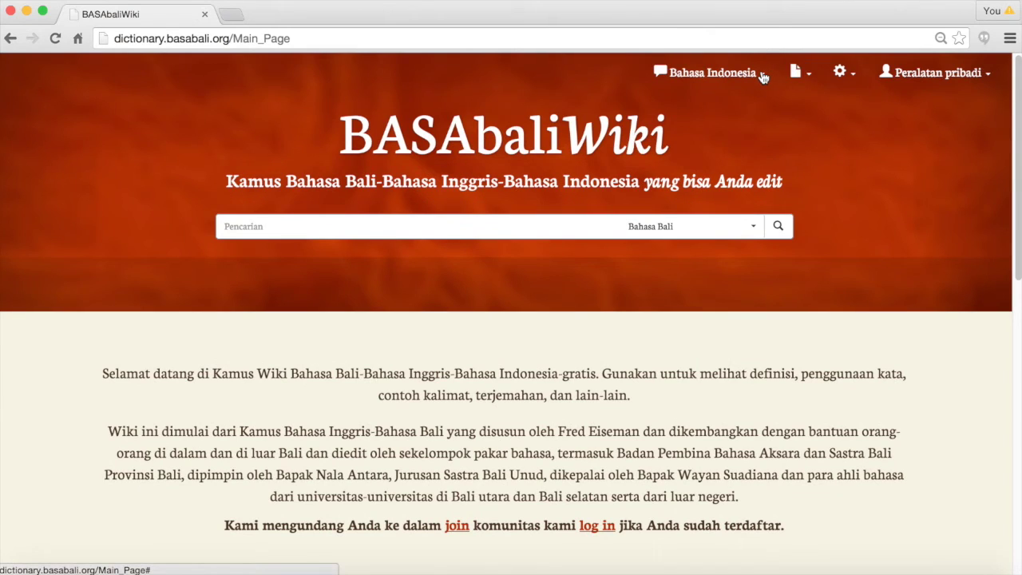
pyautogui.click(761, 73)
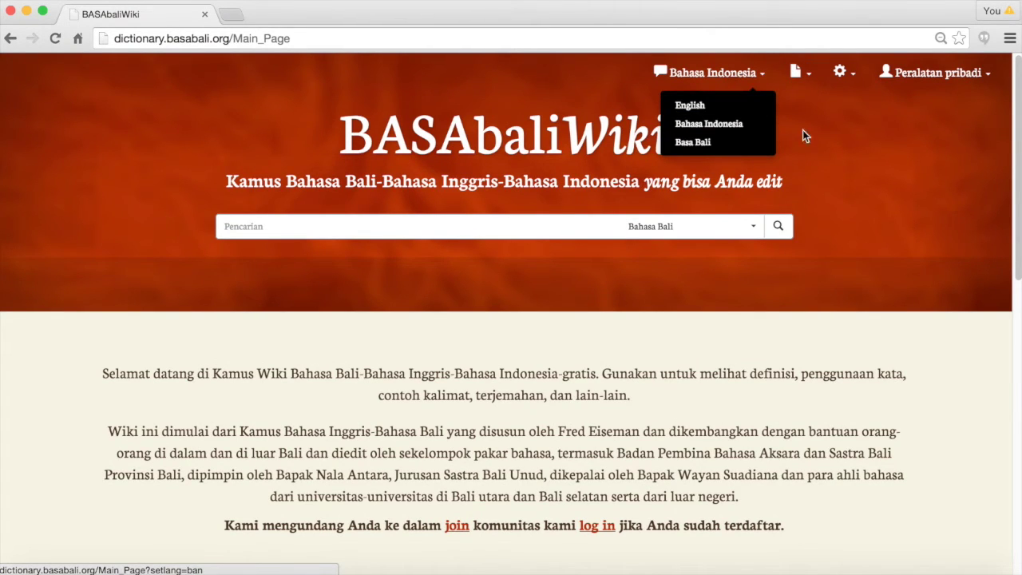
pyautogui.click(808, 74)
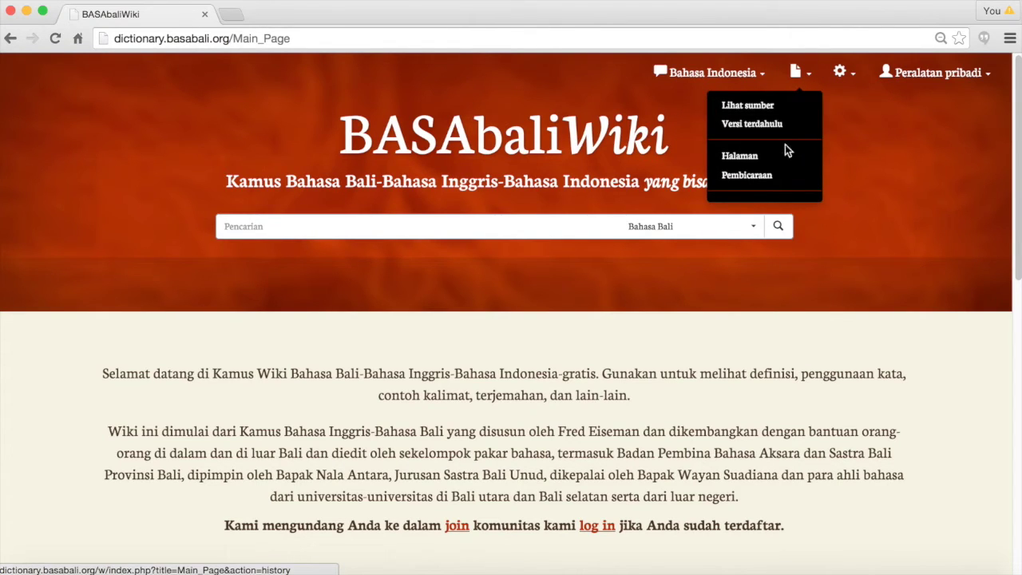
pyautogui.click(851, 75)
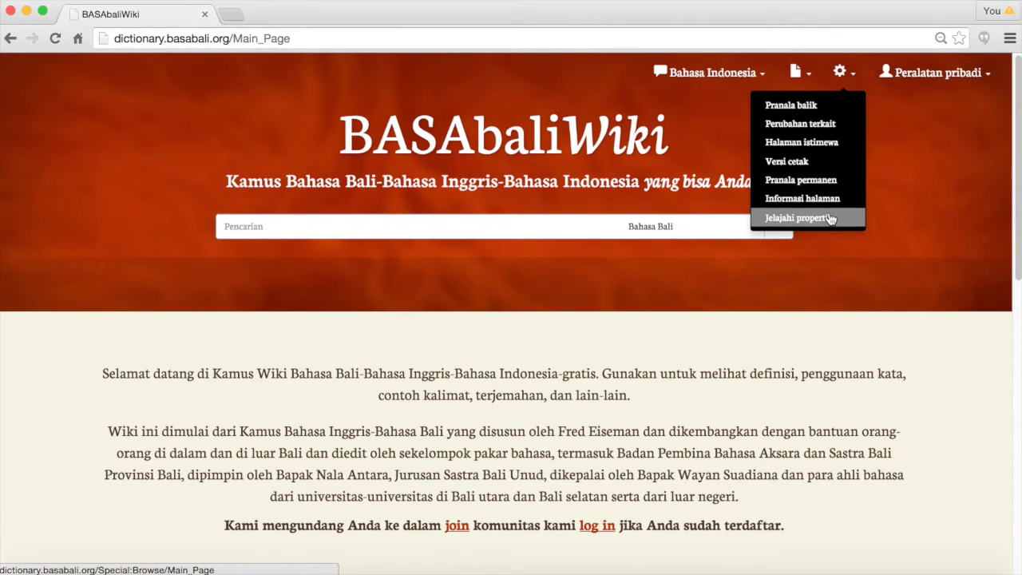
# - Open the account request form and examine its username, e-mail, real name and biography fields
pyautogui.click(986, 77)
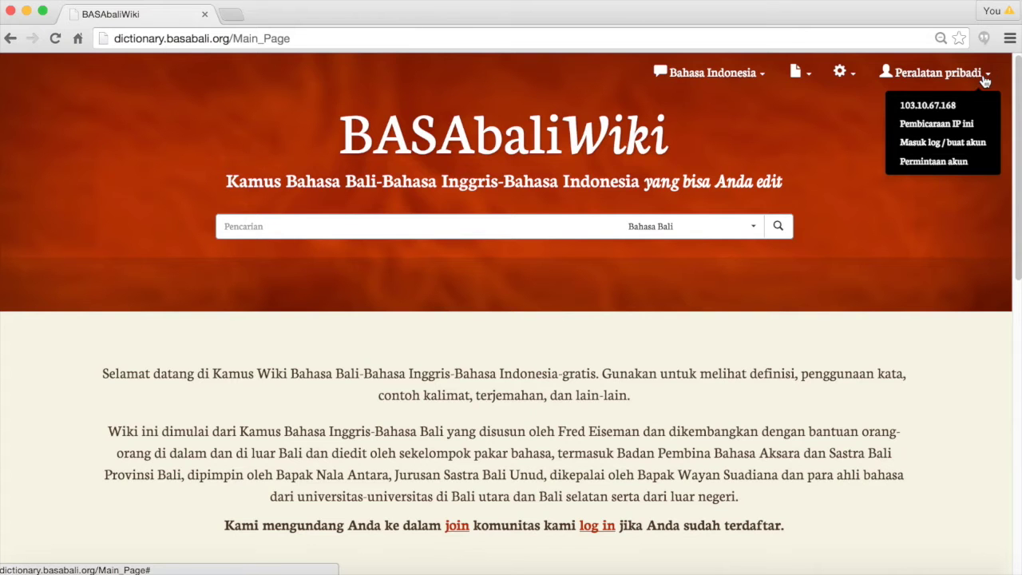
pyautogui.click(946, 168)
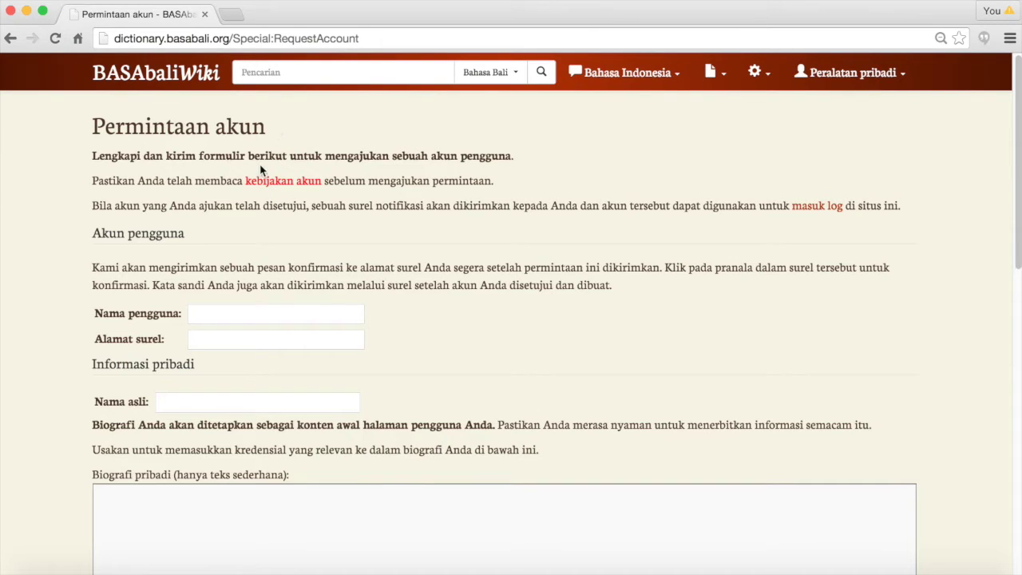
pyautogui.click(221, 317)
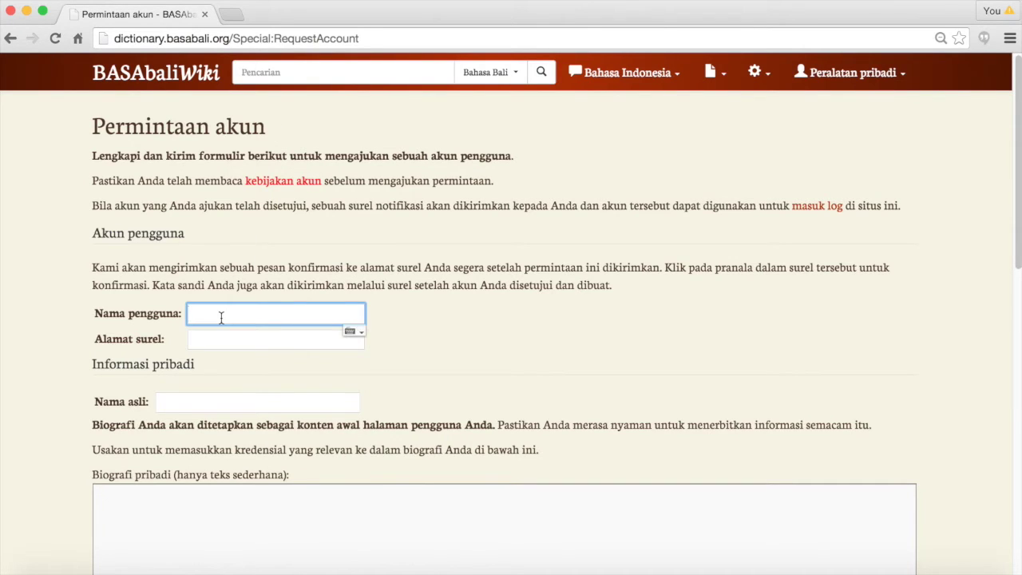
pyautogui.click(207, 339)
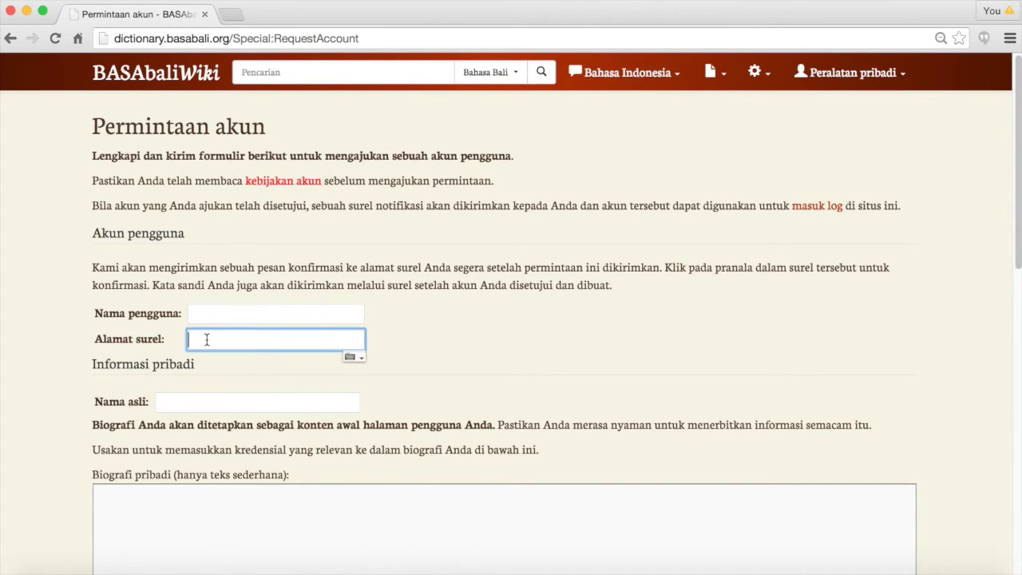
pyautogui.click(191, 402)
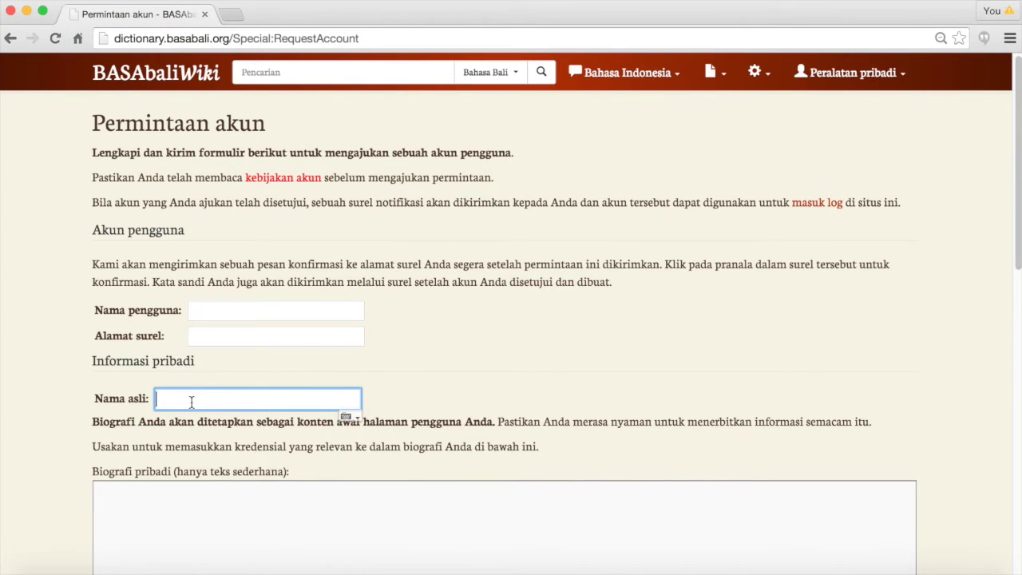
pyautogui.scroll(-4, 191, 402)
pyautogui.click(142, 366)
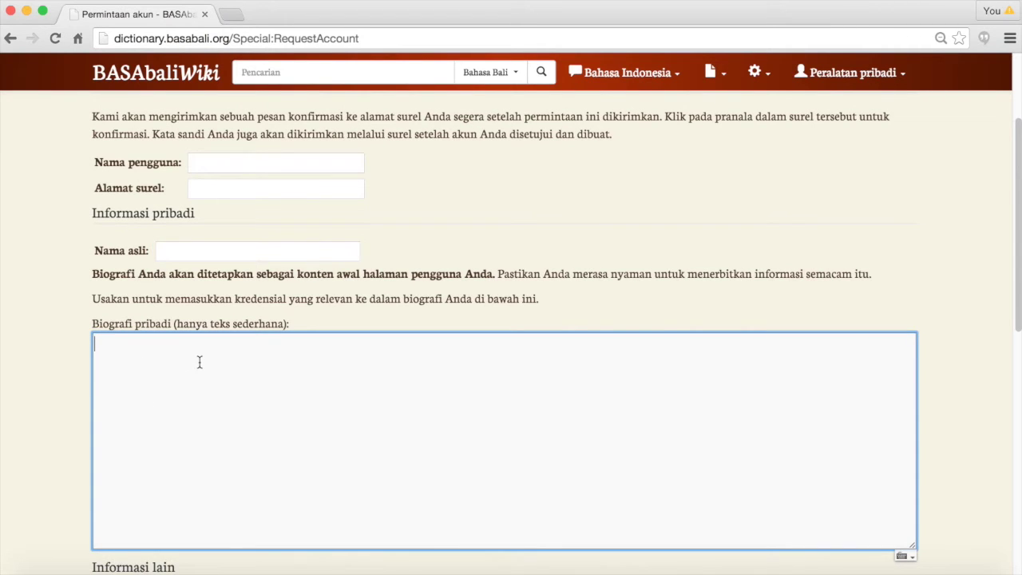
# - Examine the form's CV, additional notes, website list, terms of service and arithmetic check fields
pyautogui.scroll(-8, 200, 362)
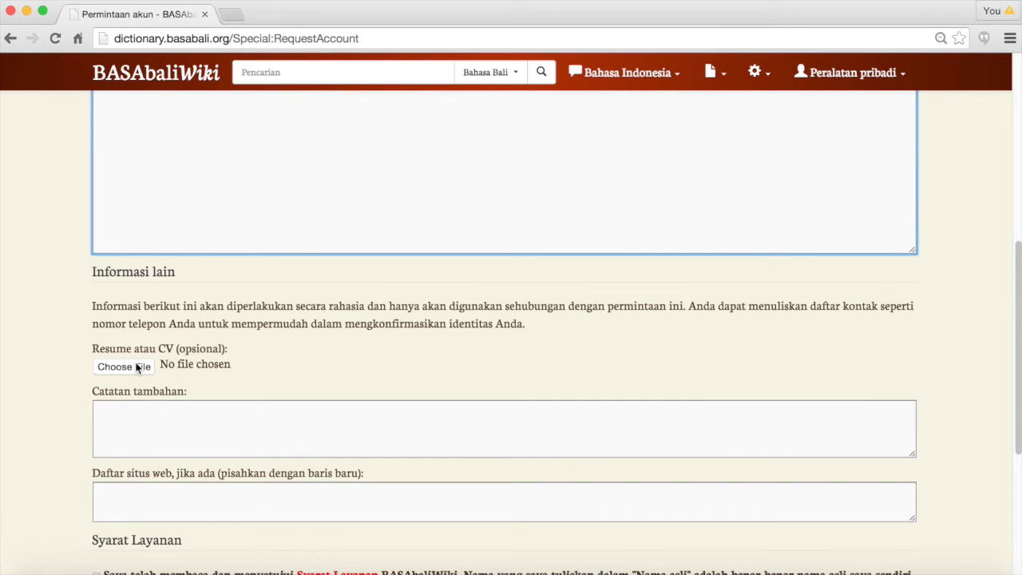
pyautogui.click(135, 415)
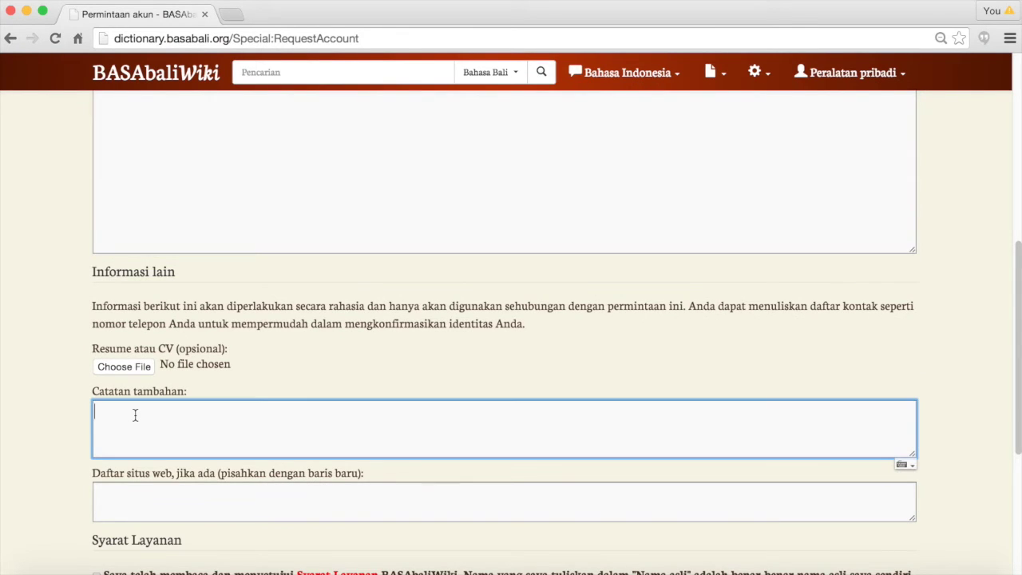
pyautogui.click(126, 488)
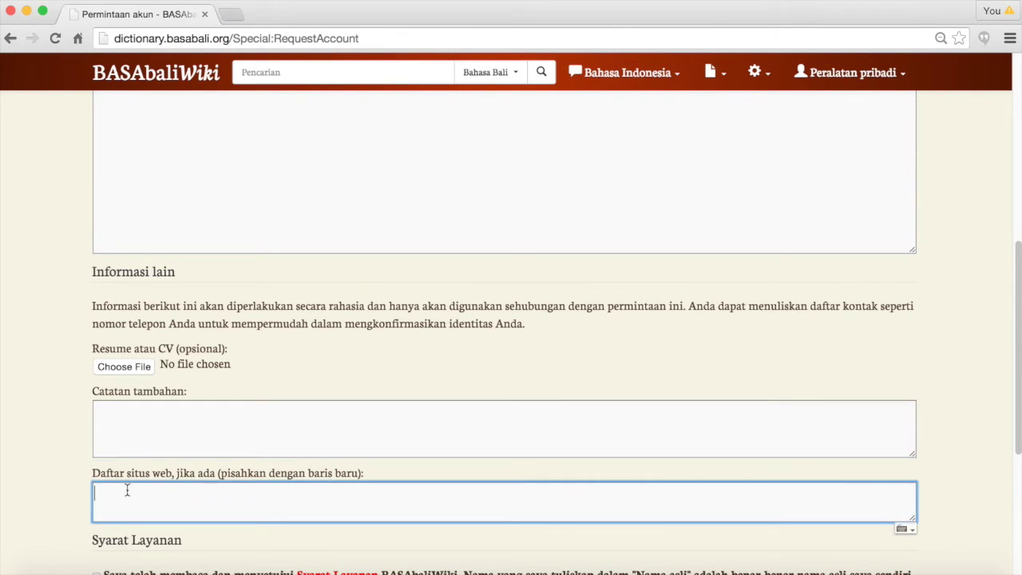
pyautogui.scroll(-5, 127, 490)
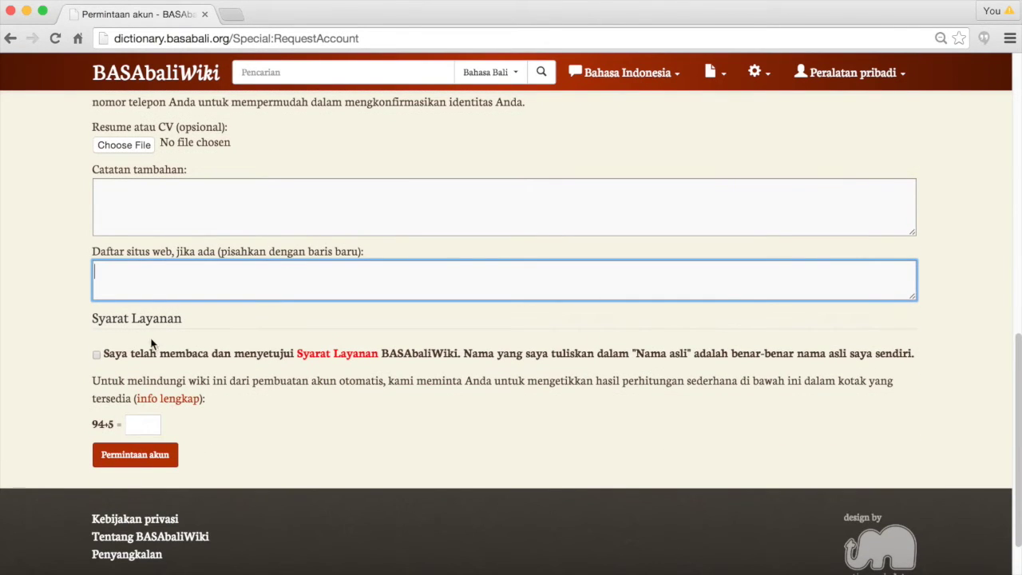
pyautogui.click(97, 353)
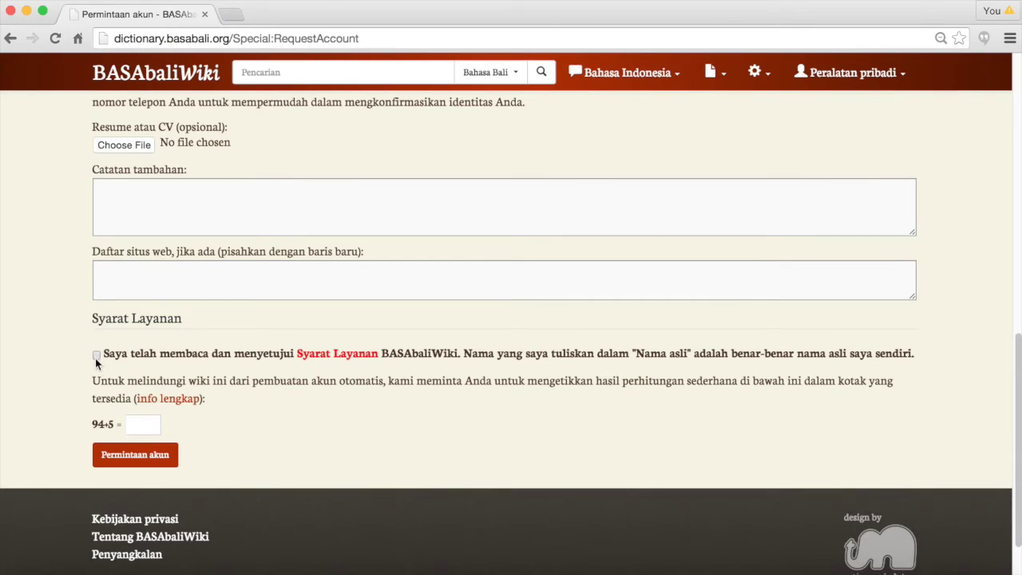
pyautogui.click(139, 427)
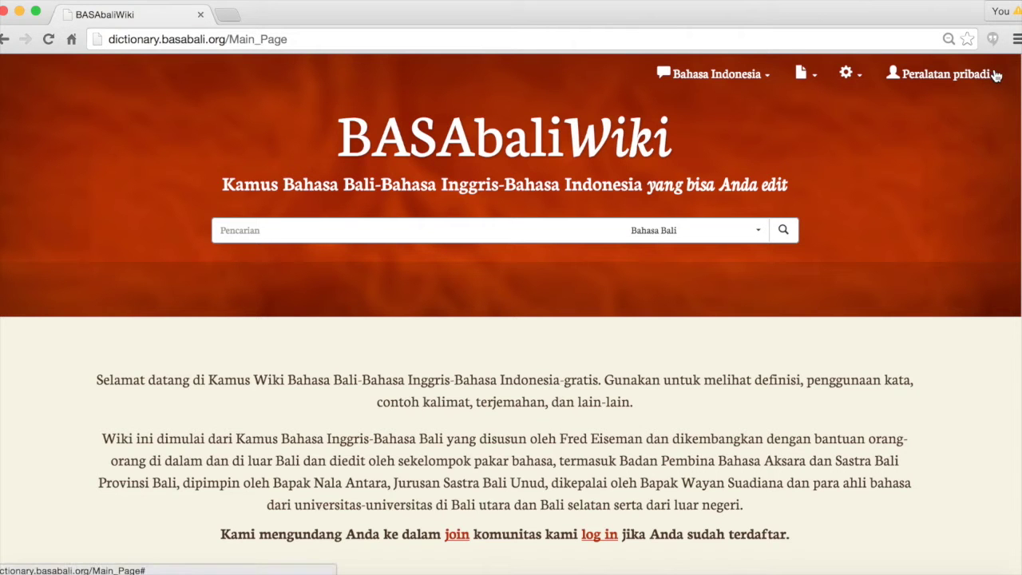
# - Open the login page and go through its username, password and stay-logged-in fields
pyautogui.click(996, 74)
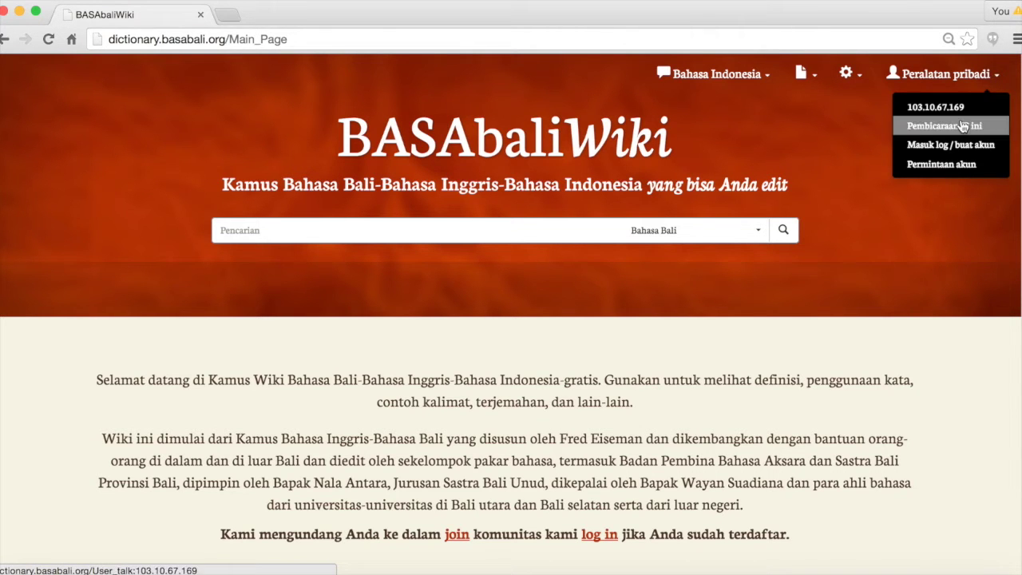
pyautogui.click(949, 147)
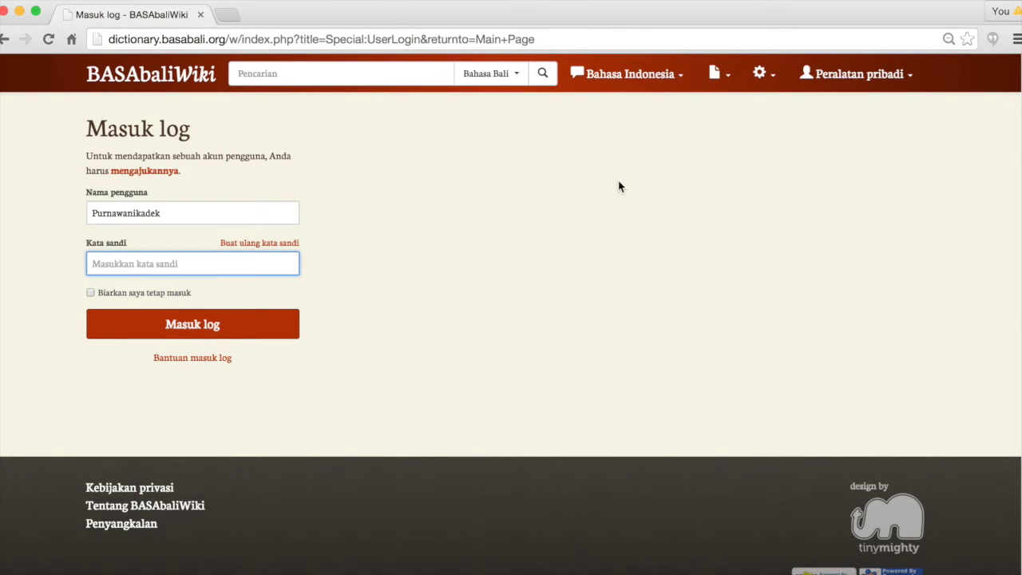
pyautogui.click(197, 212)
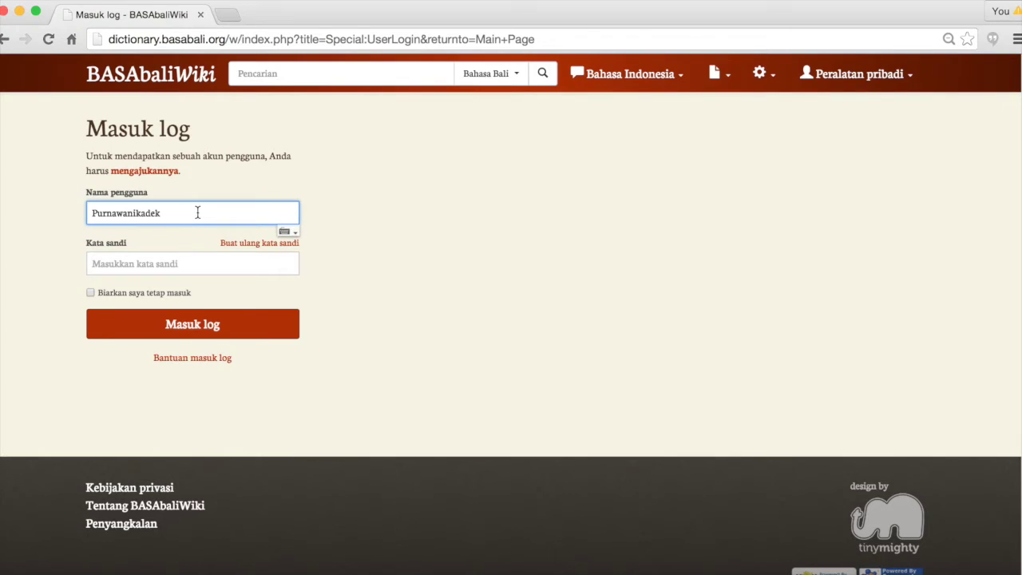
pyautogui.click(178, 259)
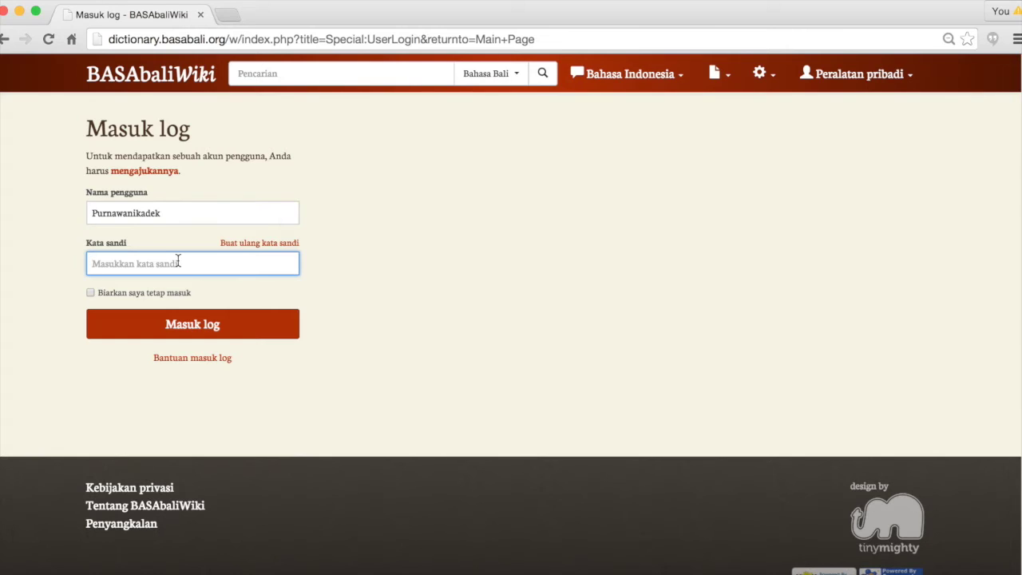
pyautogui.click(91, 293)
pyautogui.click(92, 294)
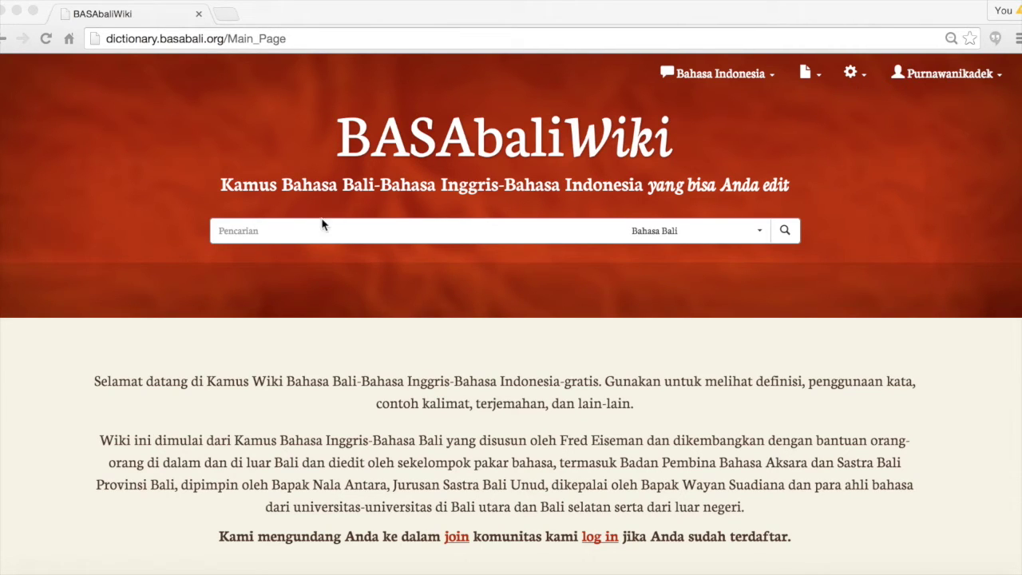
# - Search the dictionary for the word "laib" with Bahasa Bali as the search language
pyautogui.click(294, 230)
pyautogui.click(271, 231)
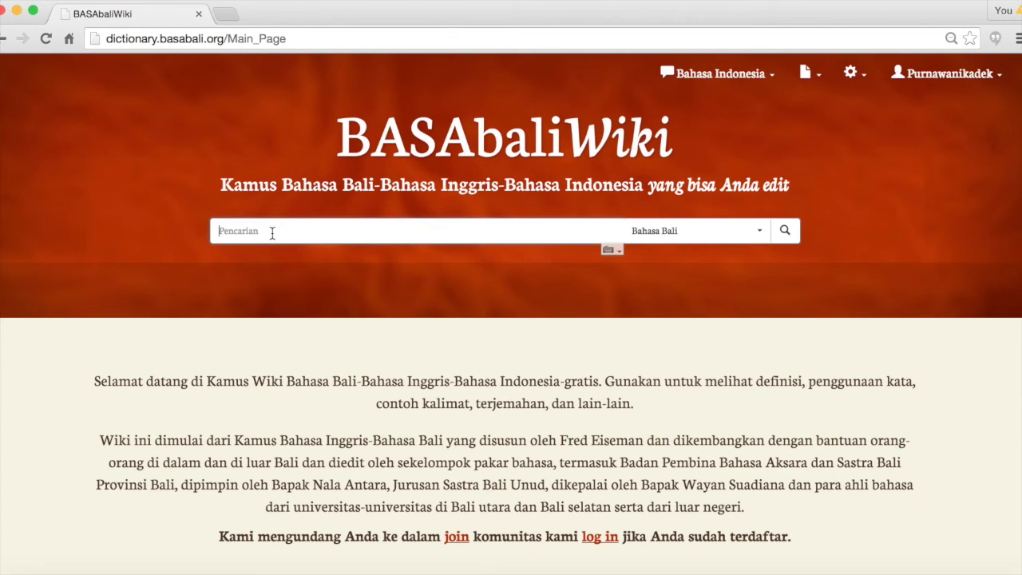
pyautogui.click(763, 230)
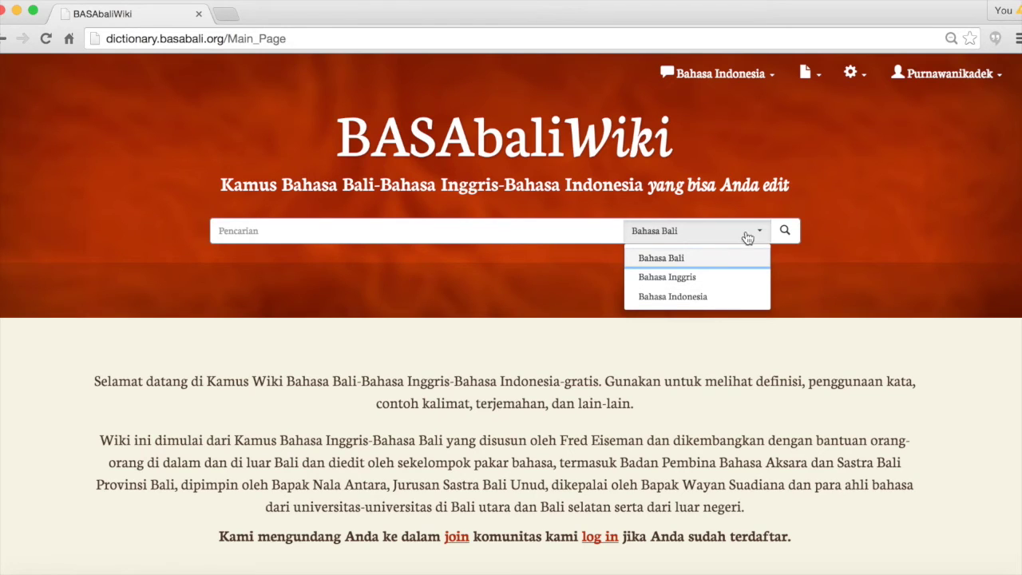
pyautogui.click(763, 236)
pyautogui.click(379, 230)
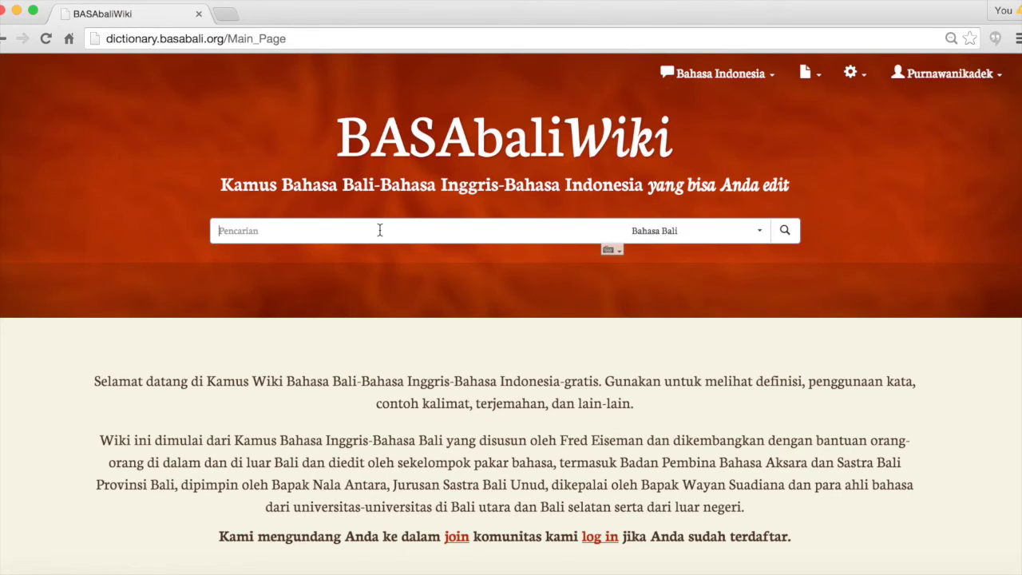
pyautogui.write('laib')
pyautogui.press('Return')
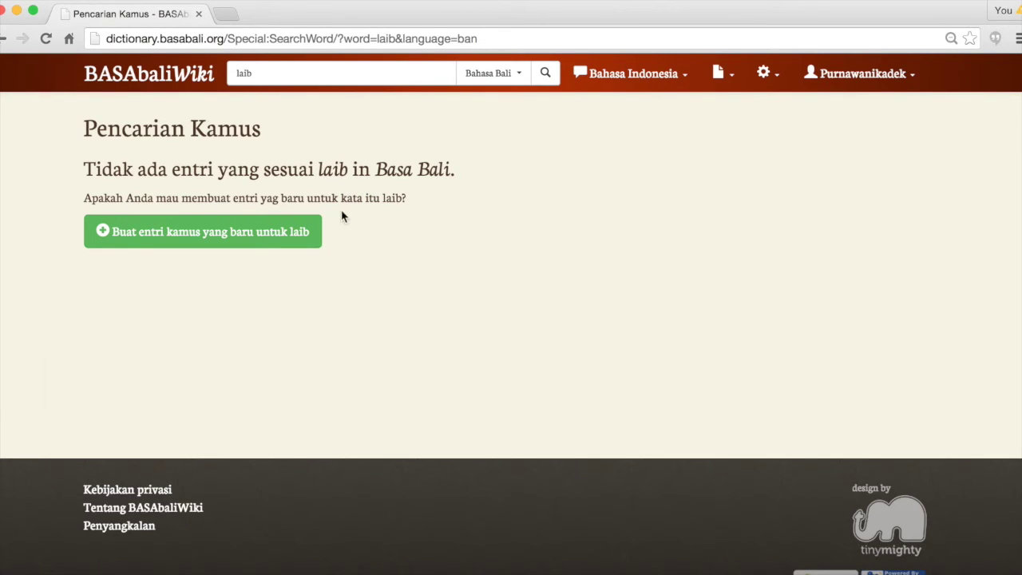
# - Start a new dictionary entry for "laib" and go through the script image, root word, Bahasa biasa, Bahasa kasar and Bahasa Halus fields
pyautogui.click(239, 237)
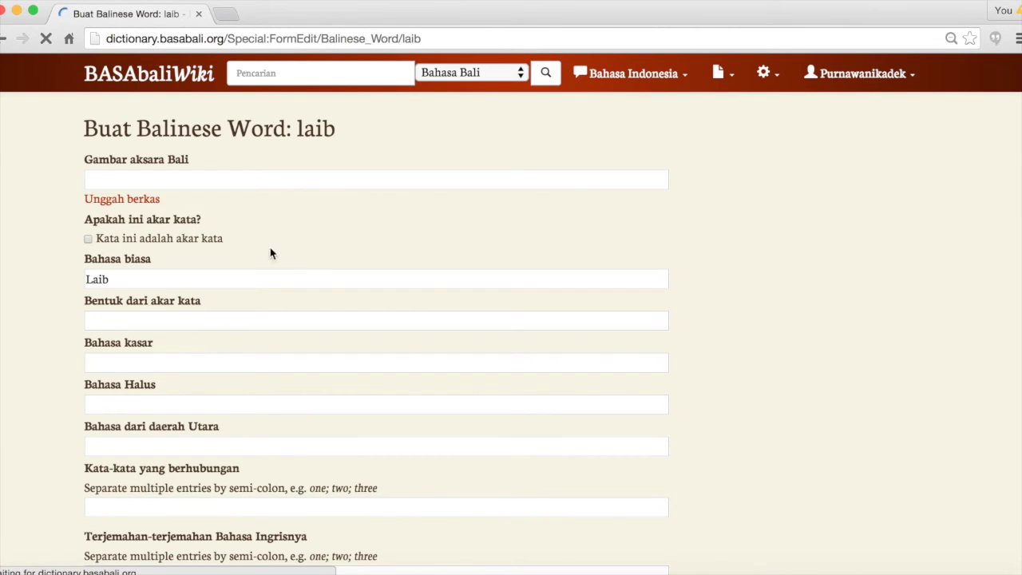
pyautogui.click(219, 177)
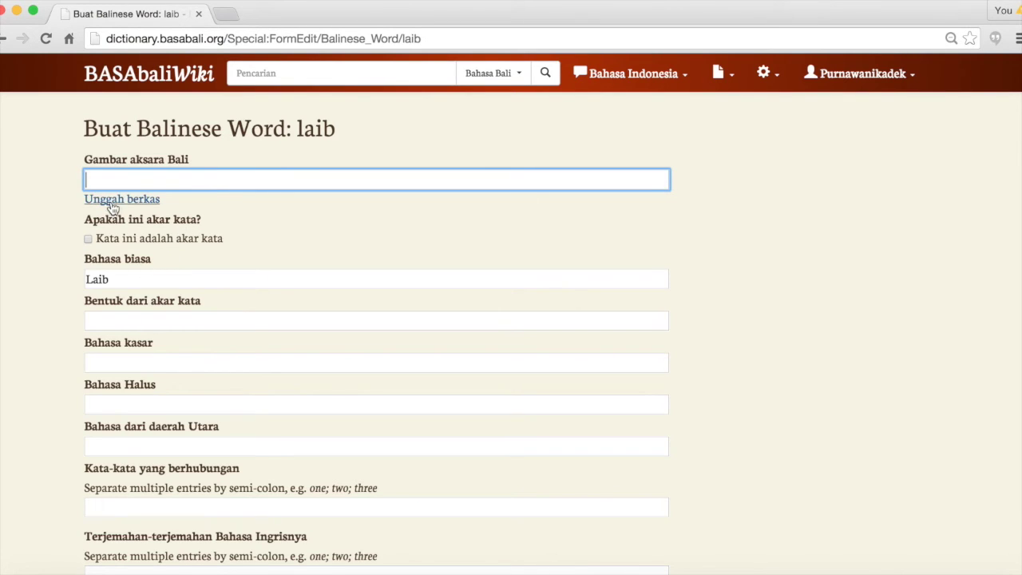
pyautogui.click(88, 239)
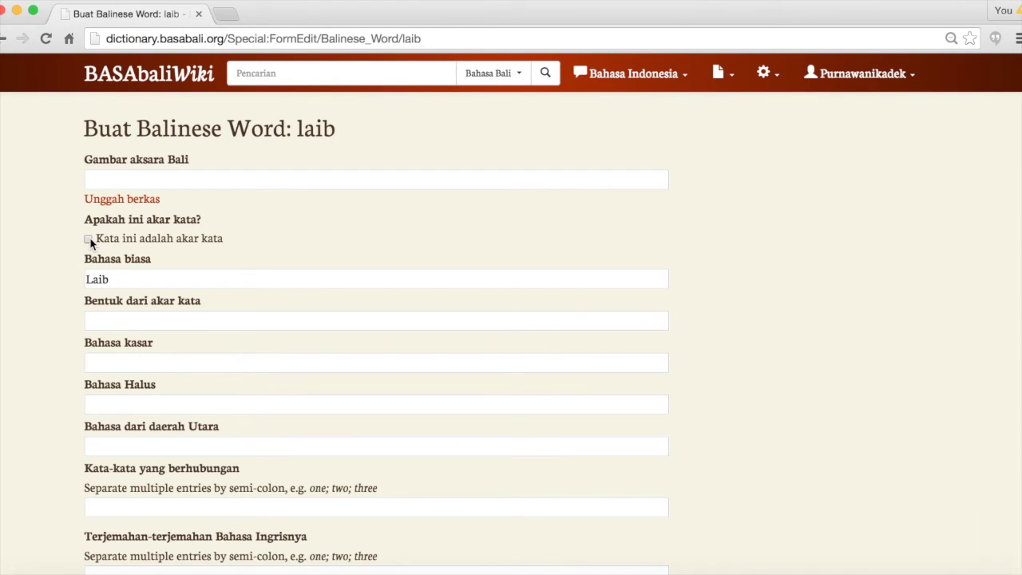
pyautogui.click(124, 280)
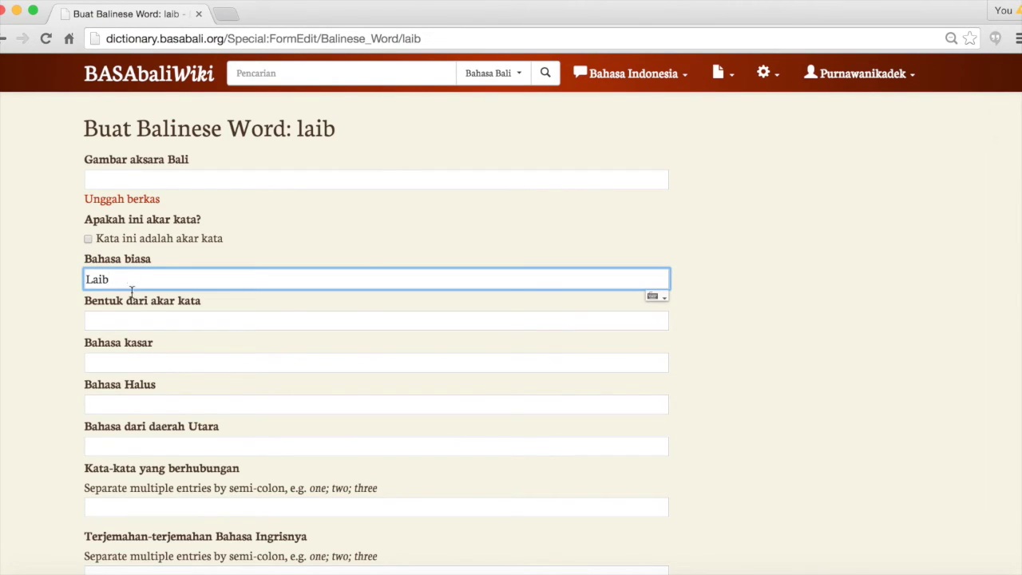
pyautogui.click(149, 320)
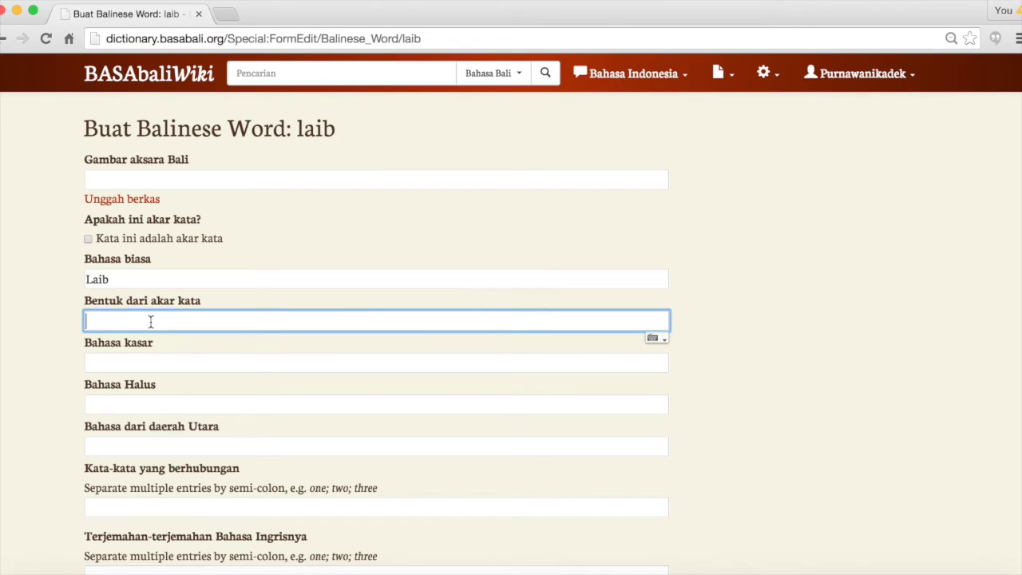
pyautogui.click(152, 361)
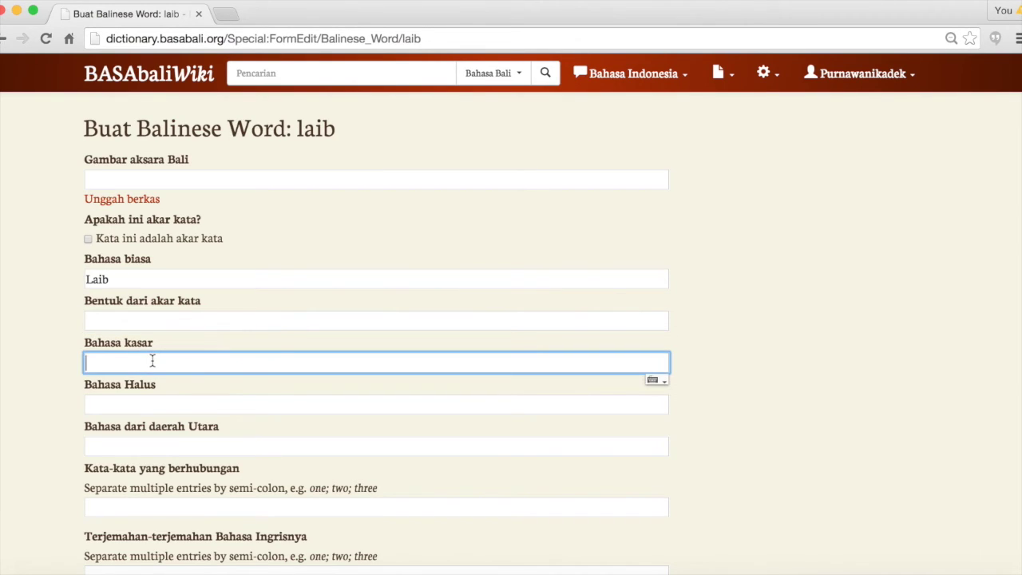
pyautogui.click(159, 401)
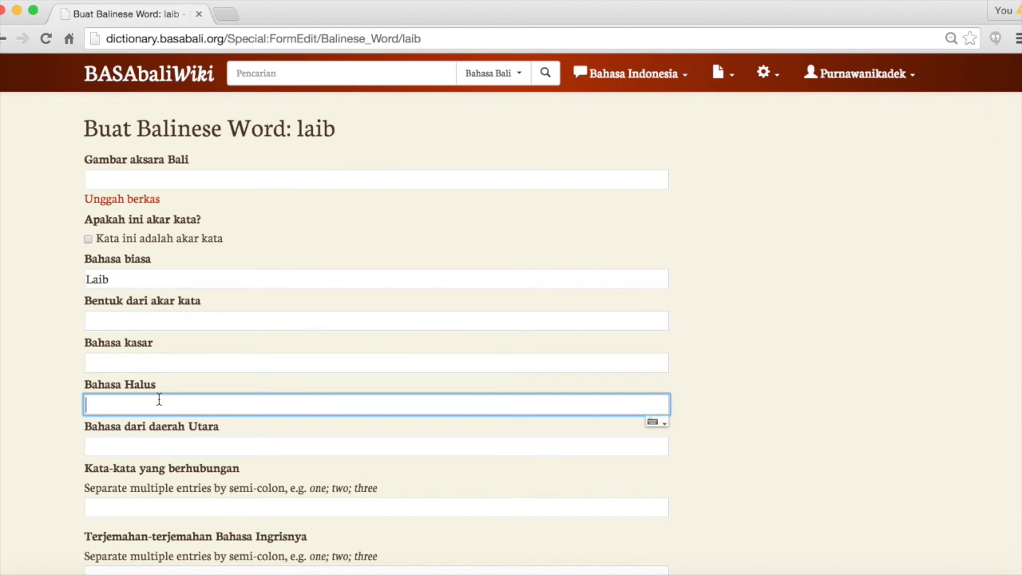
# - Examine the entry form's northern dialect, related words, and English and Indonesian translation fields
pyautogui.scroll(-2, 159, 399)
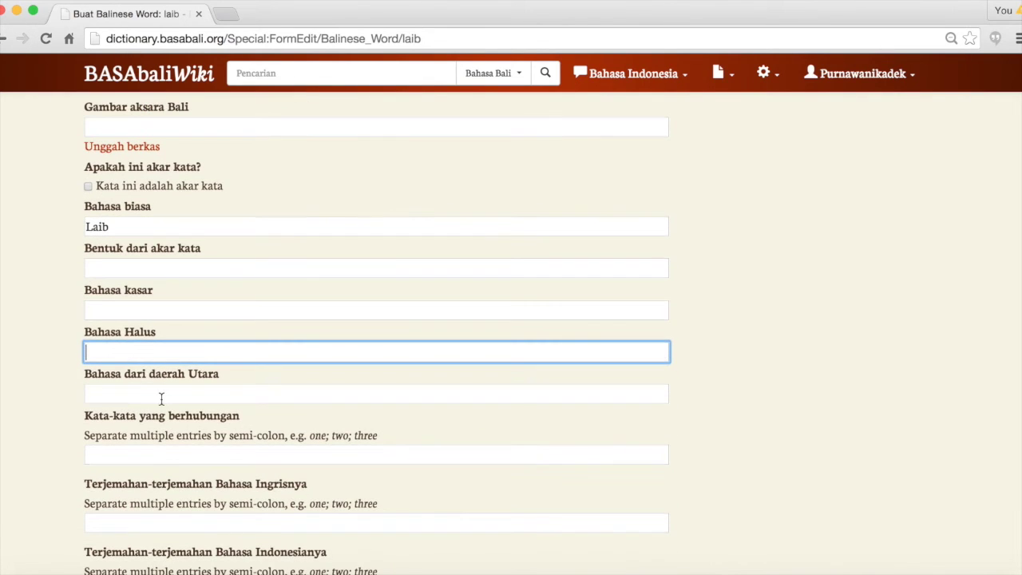
pyautogui.click(173, 393)
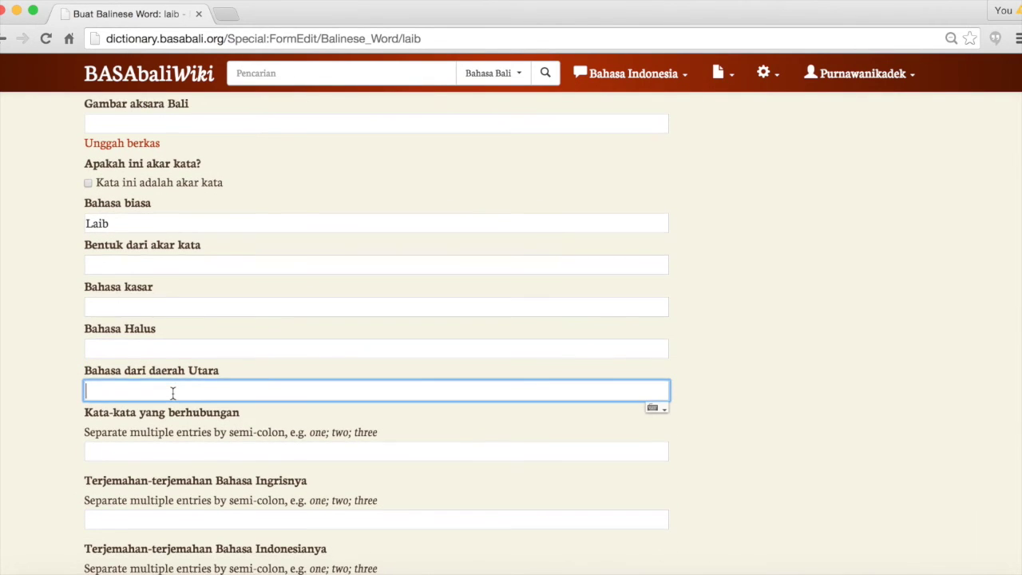
pyautogui.scroll(-3, 172, 393)
pyautogui.click(187, 386)
pyautogui.scroll(-4, 186, 386)
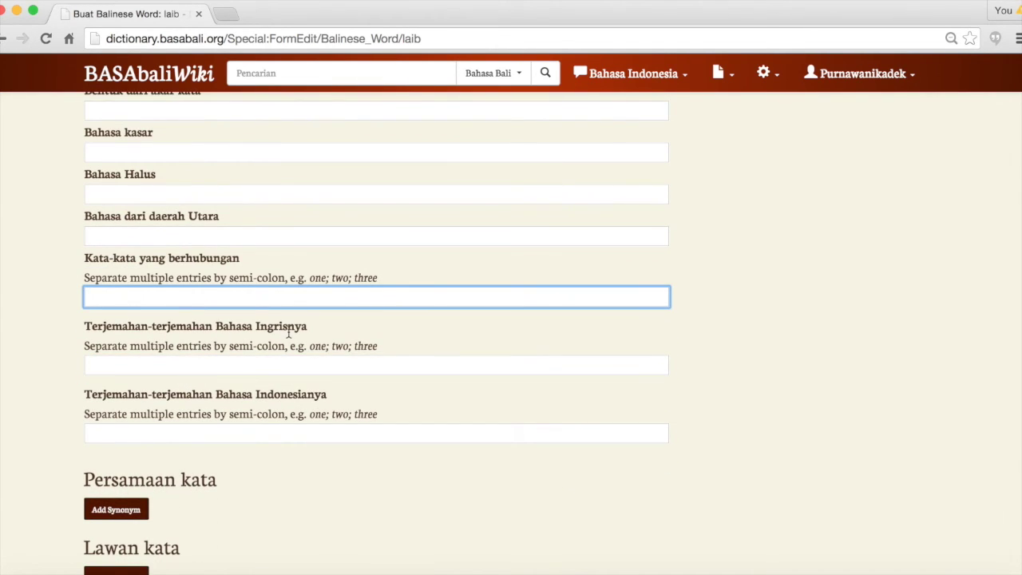
# - Examine the Indonesian translation field and the synonym, antonym, definition, example sentence, watch-page and save options of the "laib" entry form
pyautogui.click(251, 429)
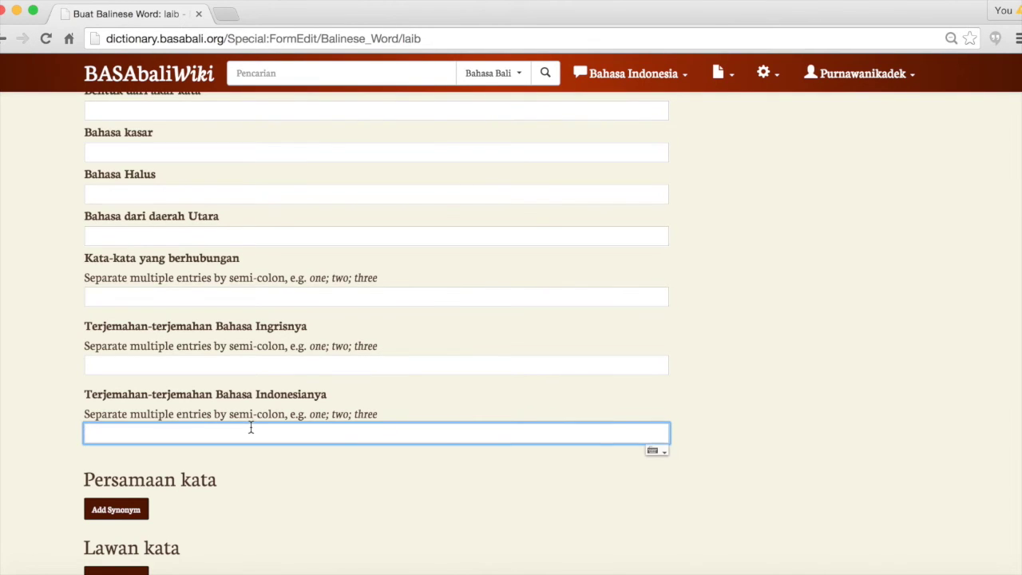
pyautogui.scroll(-5, 251, 427)
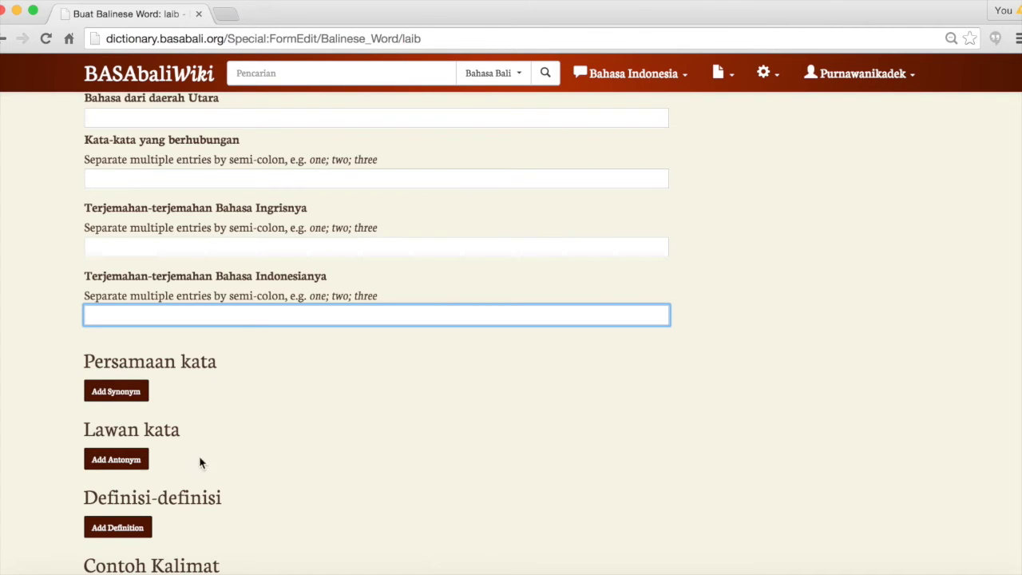
pyautogui.scroll(-2, 217, 463)
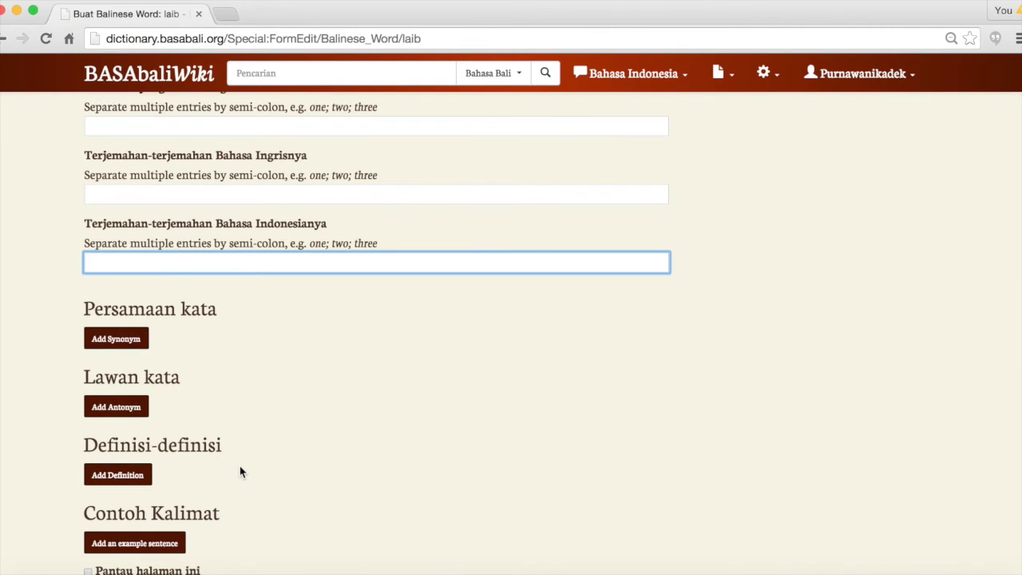
pyautogui.scroll(-4, 240, 471)
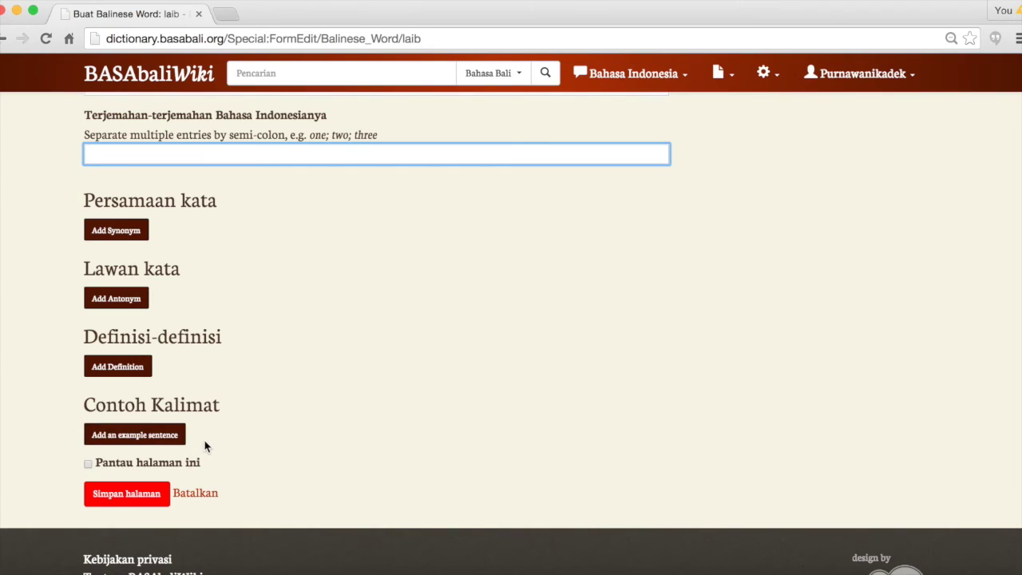
pyautogui.click(88, 464)
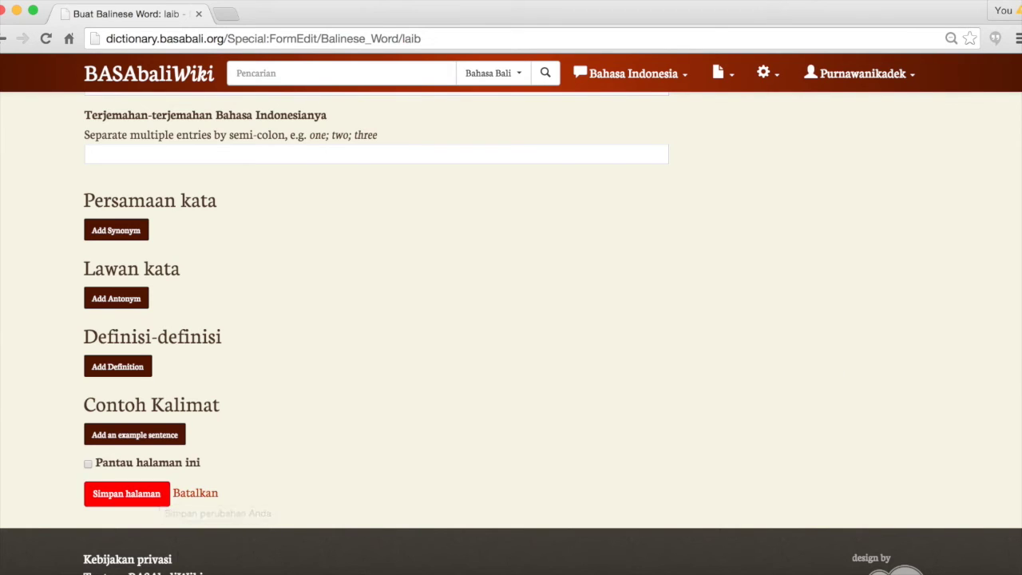
pyautogui.click(1018, 377)
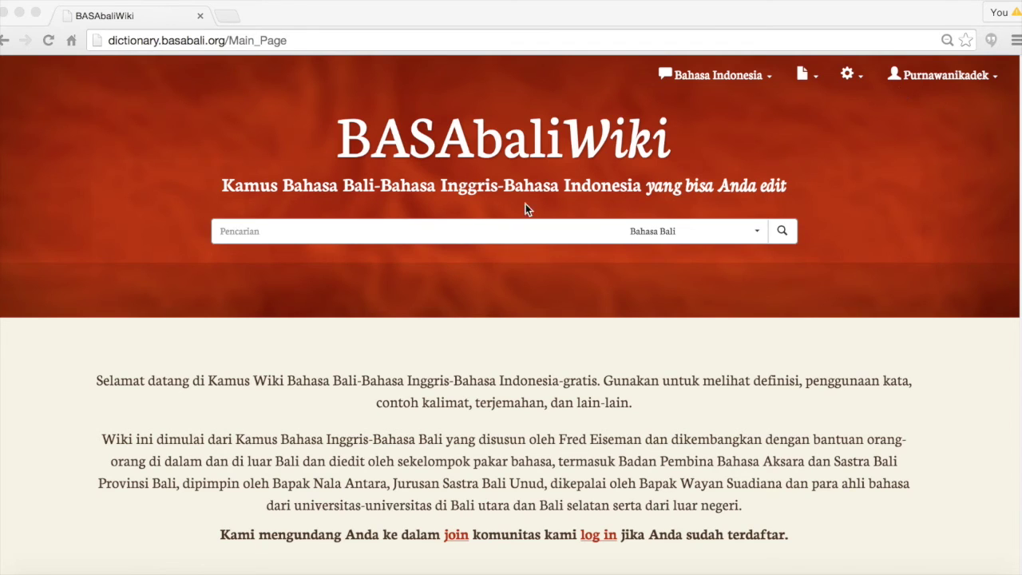
# - Search the dictionary for the word "pedih" with Bahasa Bali as the search language
pyautogui.click(395, 233)
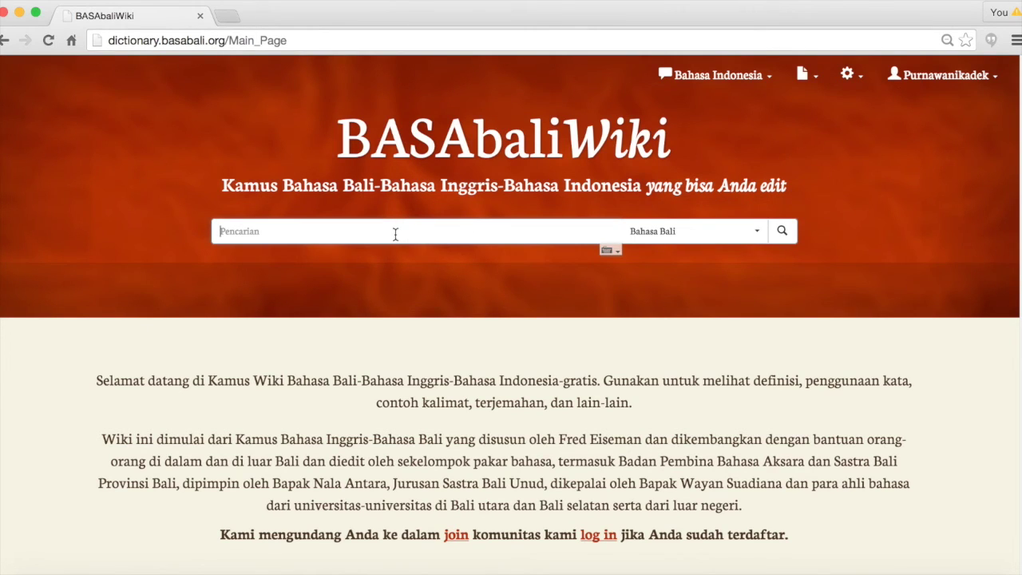
pyautogui.click(748, 234)
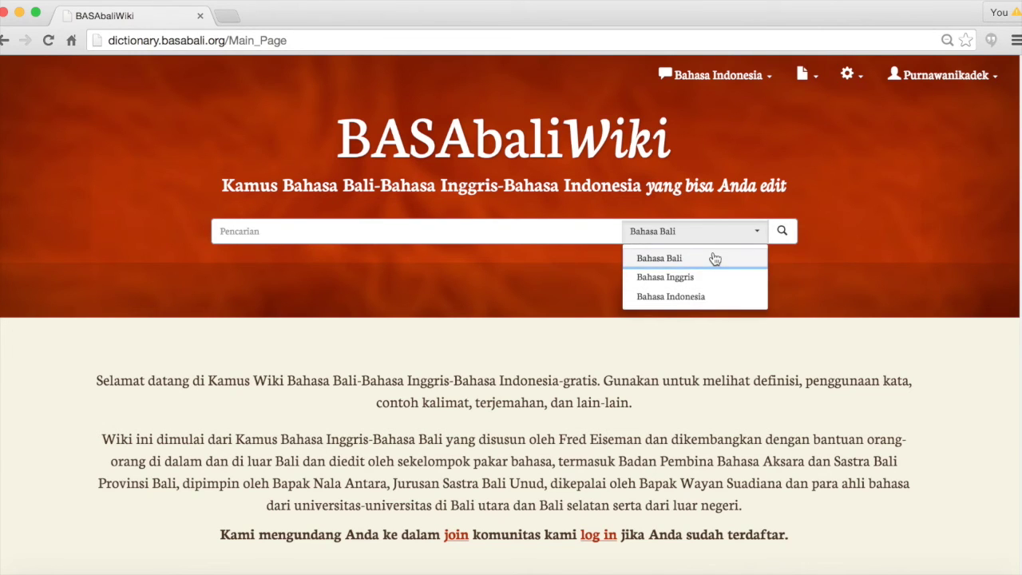
pyautogui.click(715, 258)
pyautogui.click(503, 232)
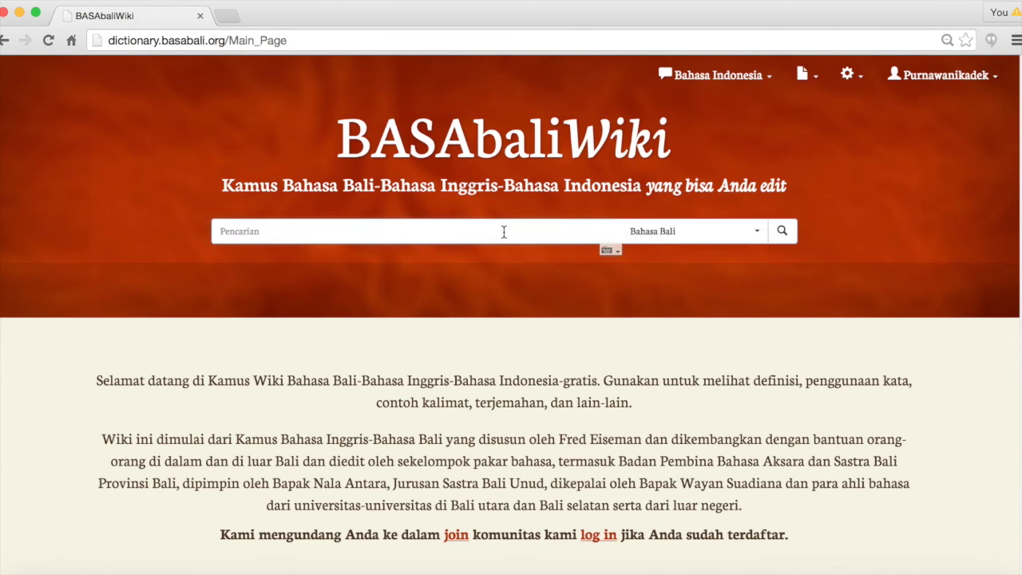
pyautogui.write('pedih')
pyautogui.press('Return')
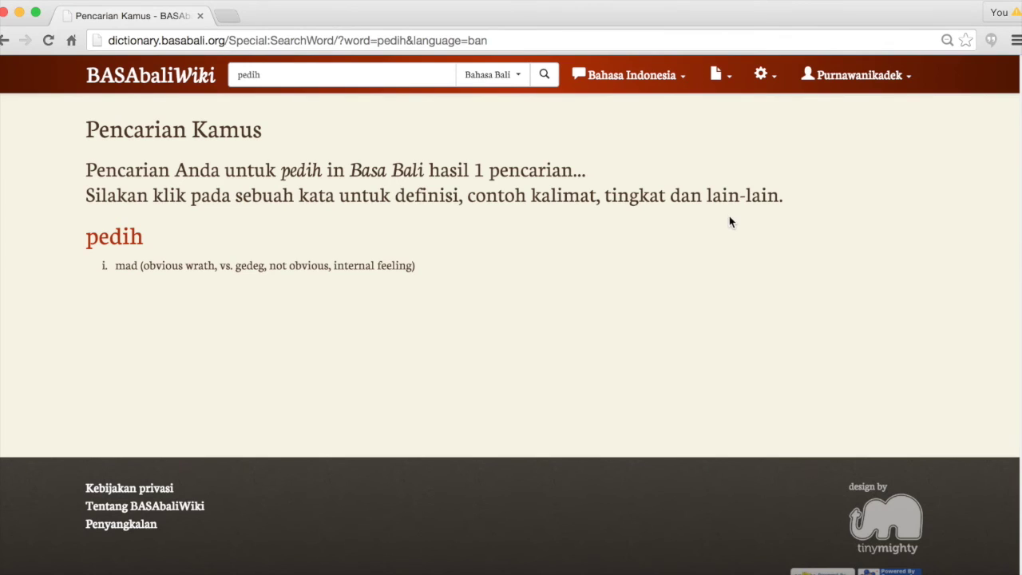
# - Open the "pedih" entry and look through its language levels, synonyms, antonyms, related words, translations and usage examples
pyautogui.click(117, 240)
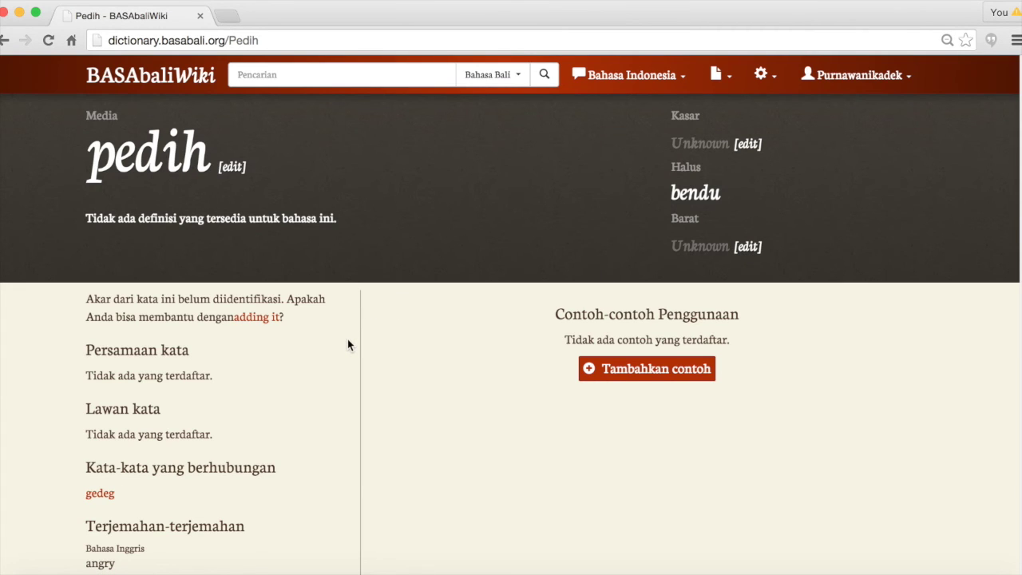
pyautogui.scroll(-5, 345, 344)
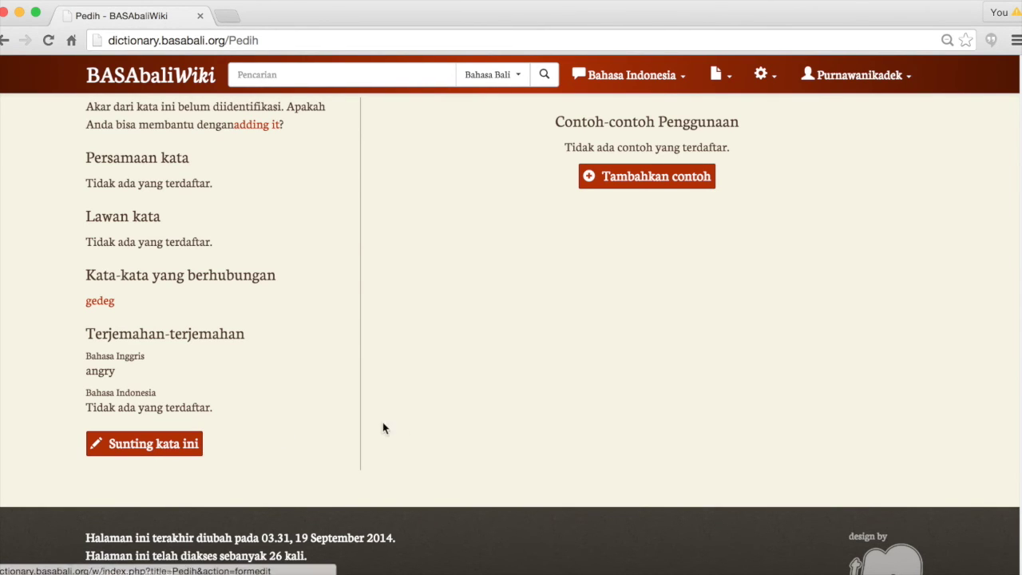
pyautogui.scroll(-1, 543, 395)
pyautogui.scroll(4, 544, 395)
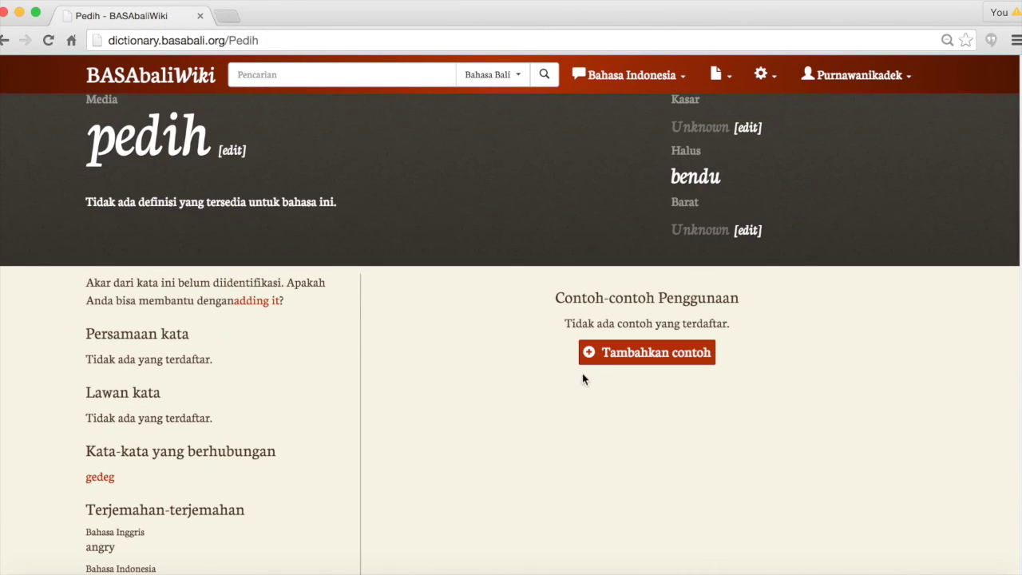
# - Open the "pedih" entry for editing from its usage examples section and go through the form's fields down to the example sentences
pyautogui.click(649, 359)
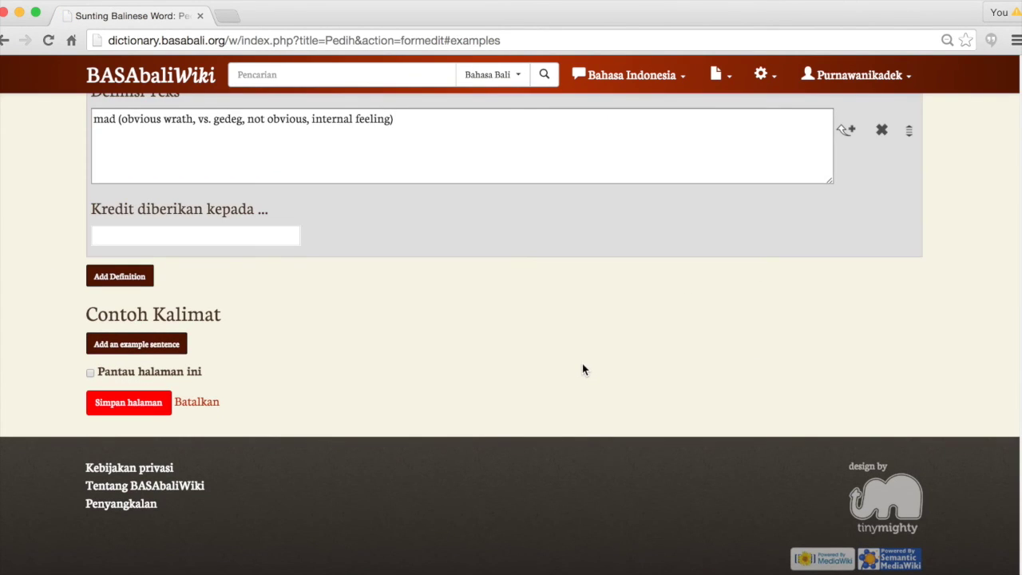
pyautogui.scroll(15, 583, 369)
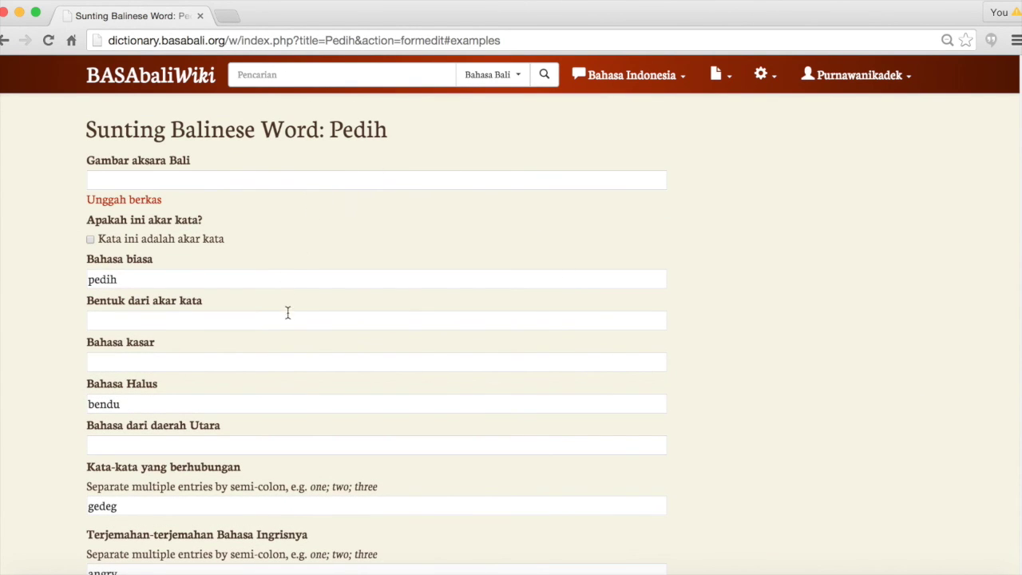
pyautogui.scroll(-5, 289, 412)
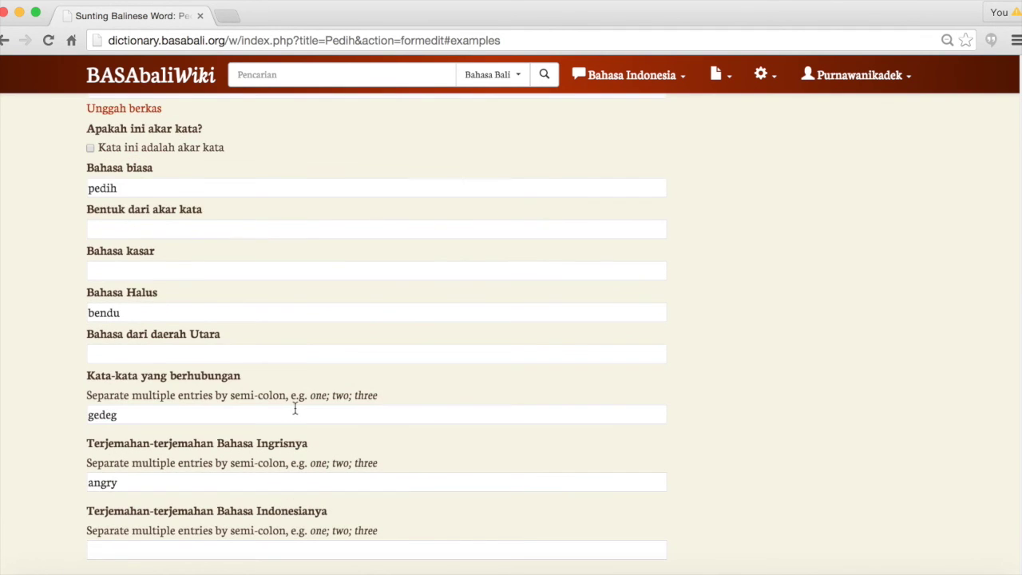
pyautogui.scroll(-8, 295, 407)
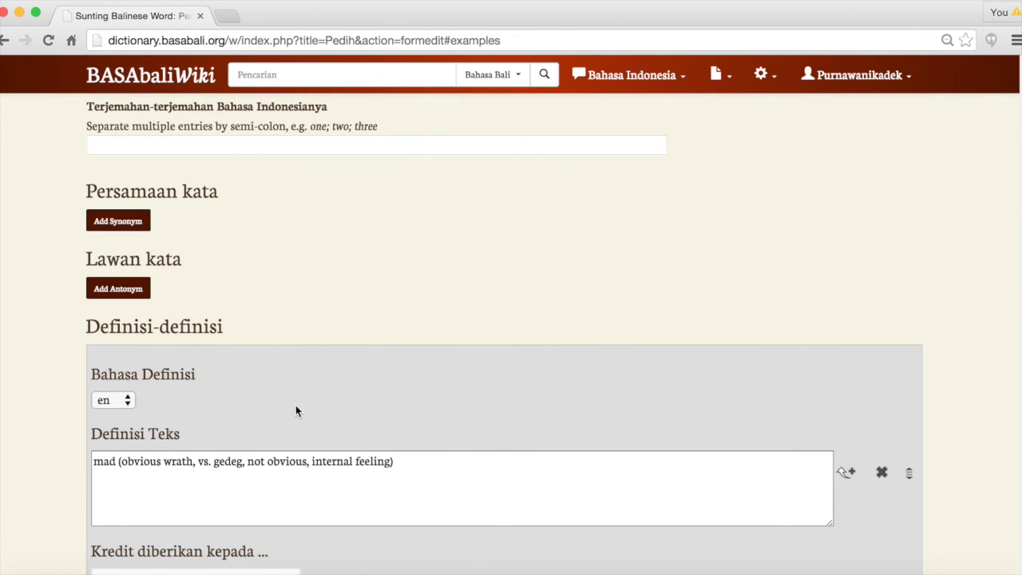
pyautogui.scroll(-1, 297, 403)
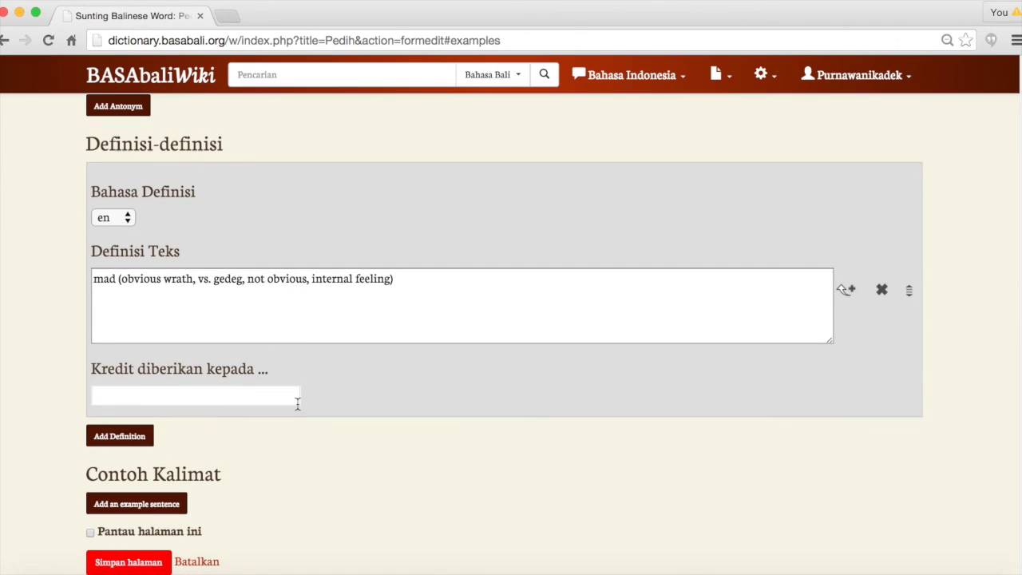
pyautogui.scroll(-3, 296, 407)
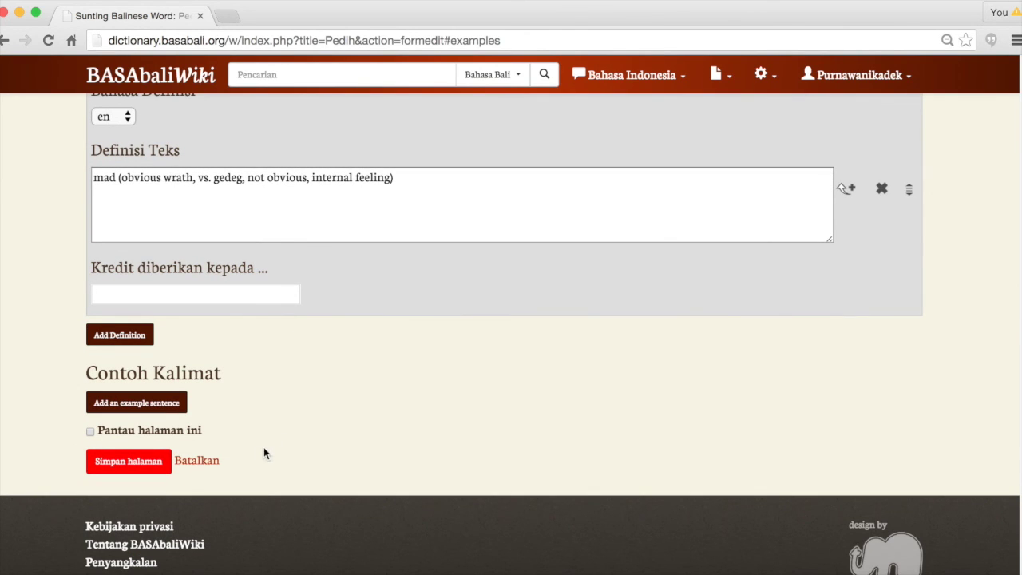